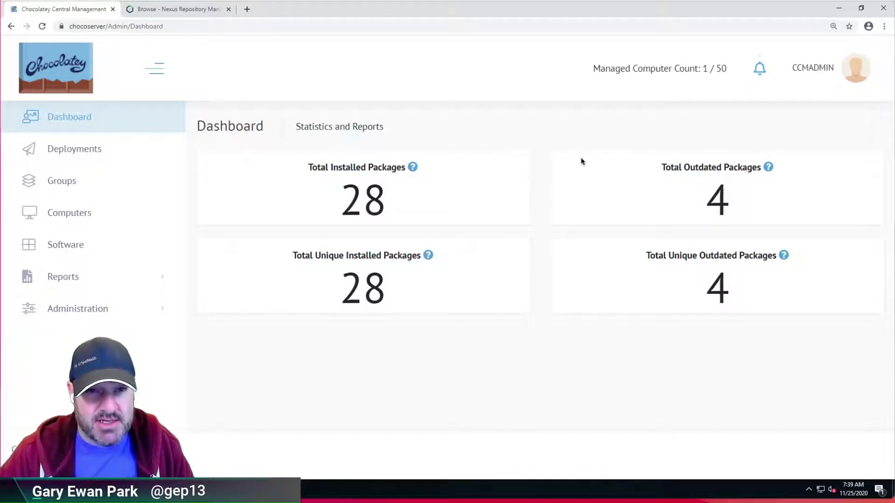
# - Switch to PowerShell and run choco to check the Chocolatey license status
pyautogui.click(140, 491)
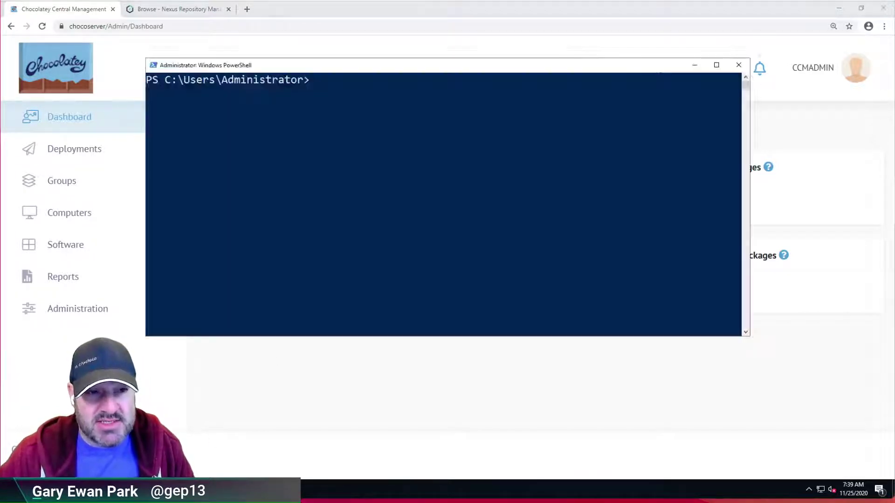
pyautogui.write('choco')
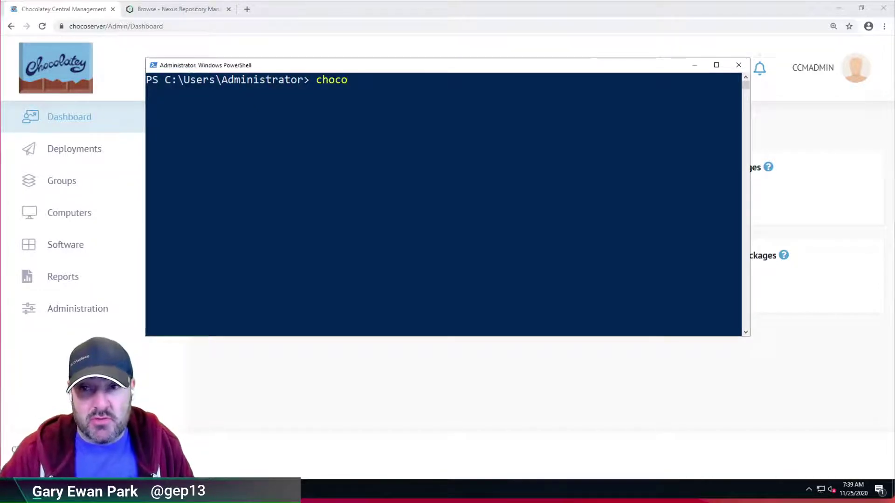
pyautogui.press('Return')
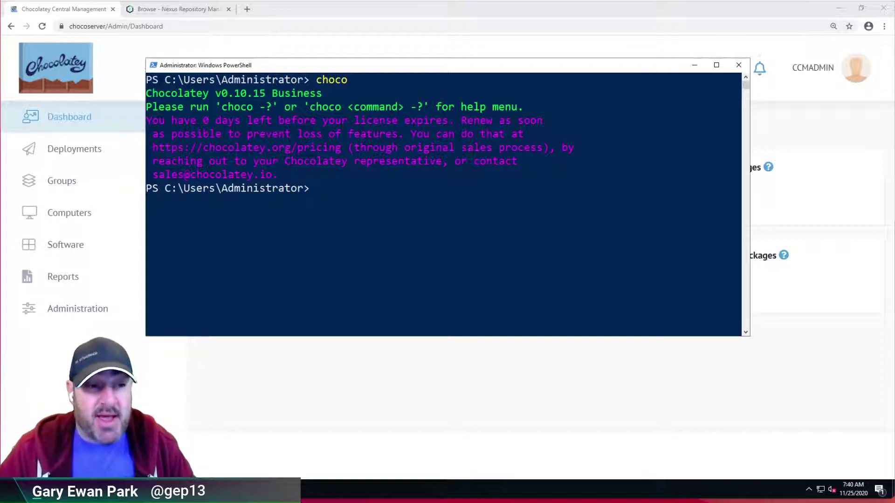
# - Switch to Nexus Repository Manager in the browser and view the details of chocolatey-license version 2020.11.26
pyautogui.click(155, 12)
pyautogui.click(155, 12)
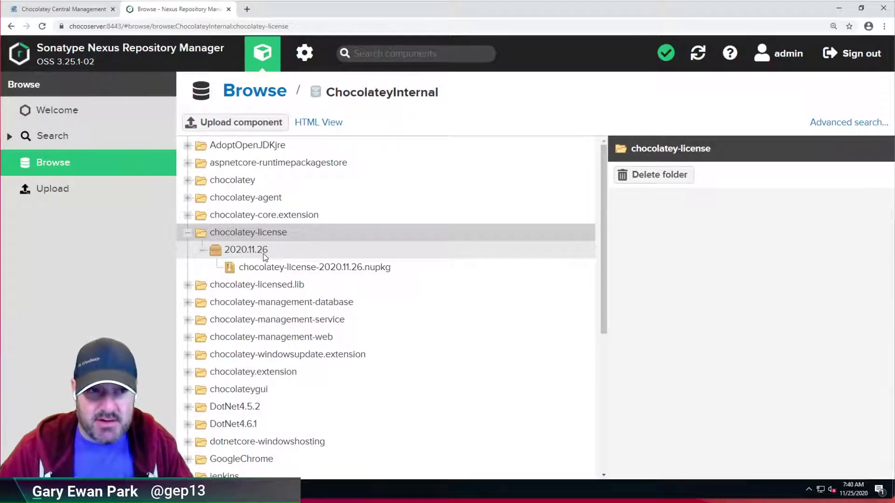
pyautogui.click(220, 253)
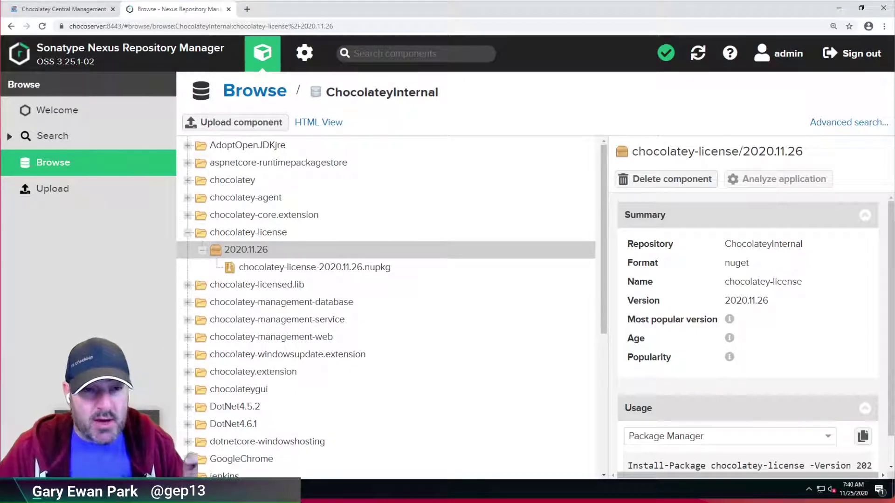
# - Switch to File Explorer, go to C:\choco-setup\files and select the CreateLicensePackage.ps1 script
pyautogui.hotkey('alt', 'Tab')
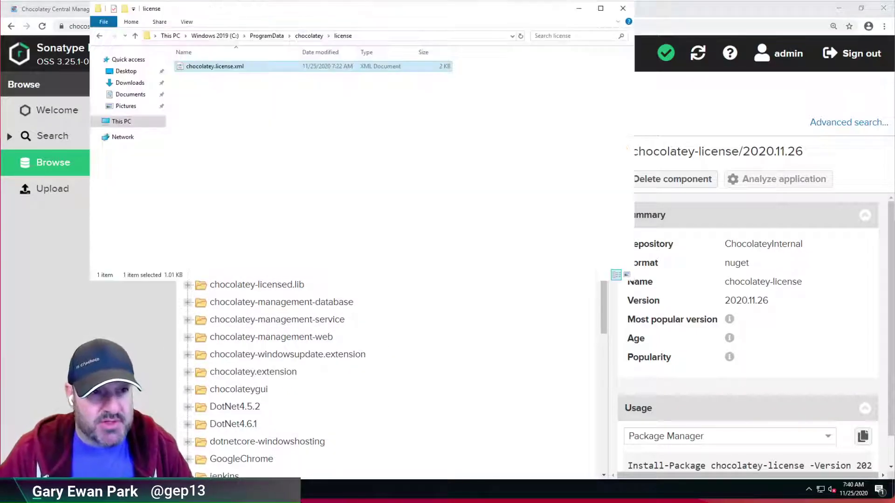
pyautogui.click(224, 40)
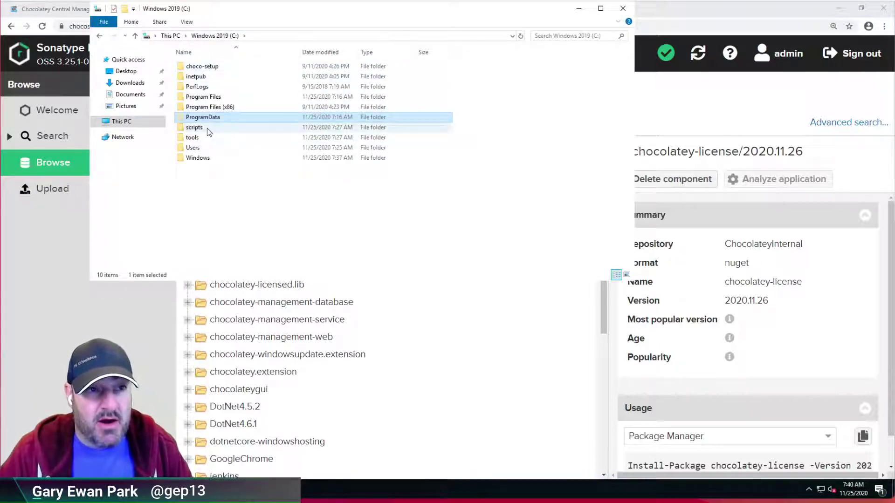
pyautogui.doubleClick(217, 67)
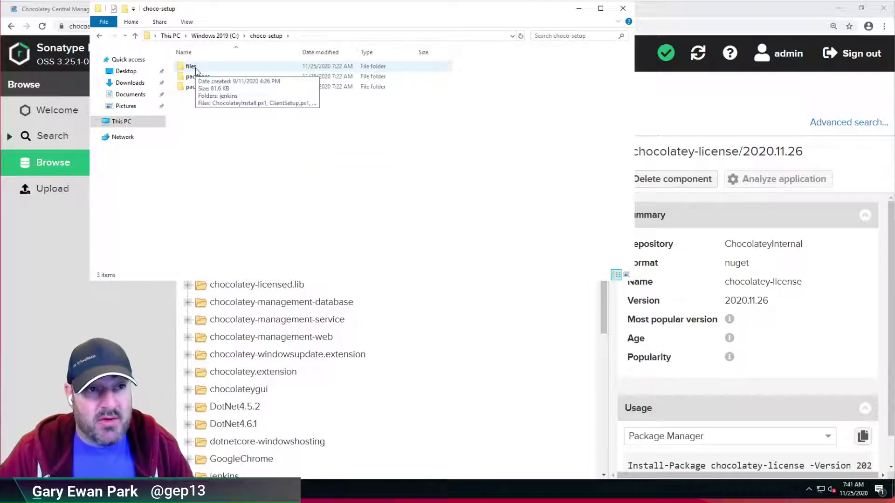
pyautogui.doubleClick(195, 68)
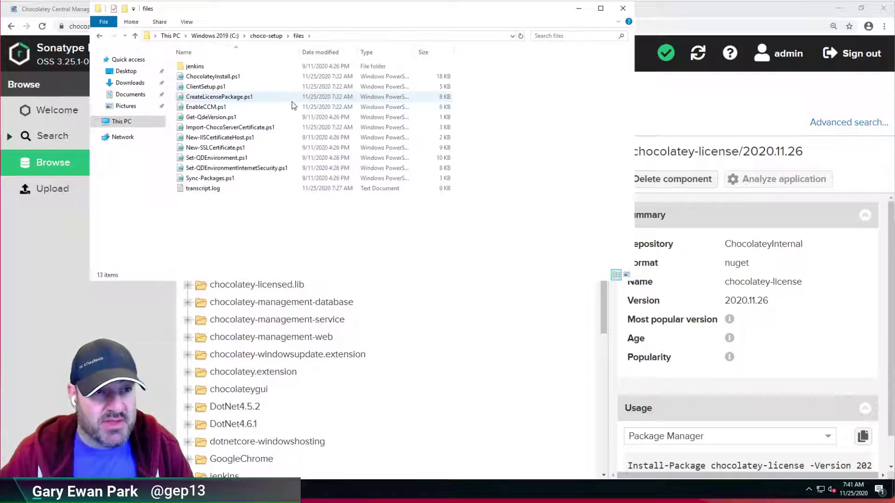
pyautogui.click(250, 101)
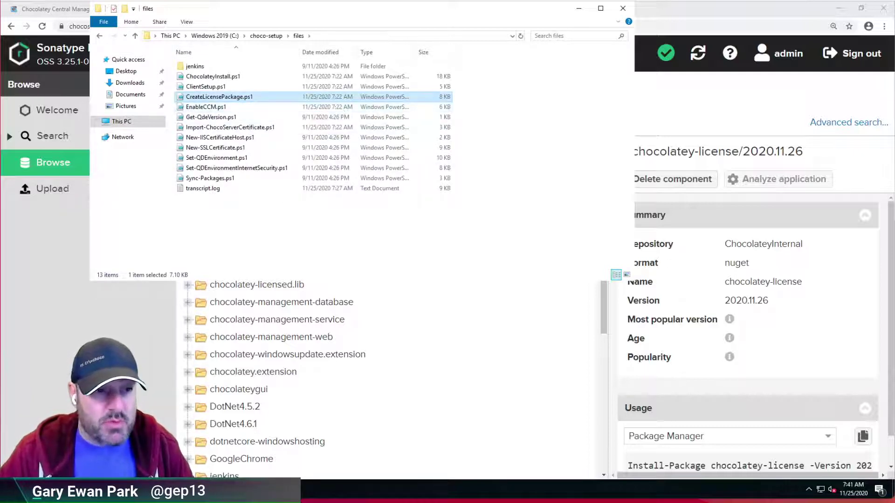
# - Open a second File Explorer window and go to C:\ProgramData\chocolatey\license
pyautogui.rightClick(107, 492)
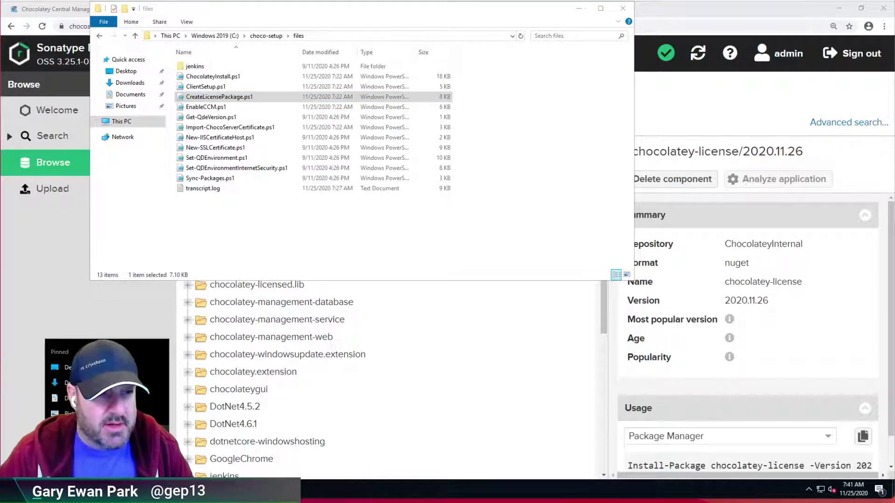
pyautogui.click(75, 450)
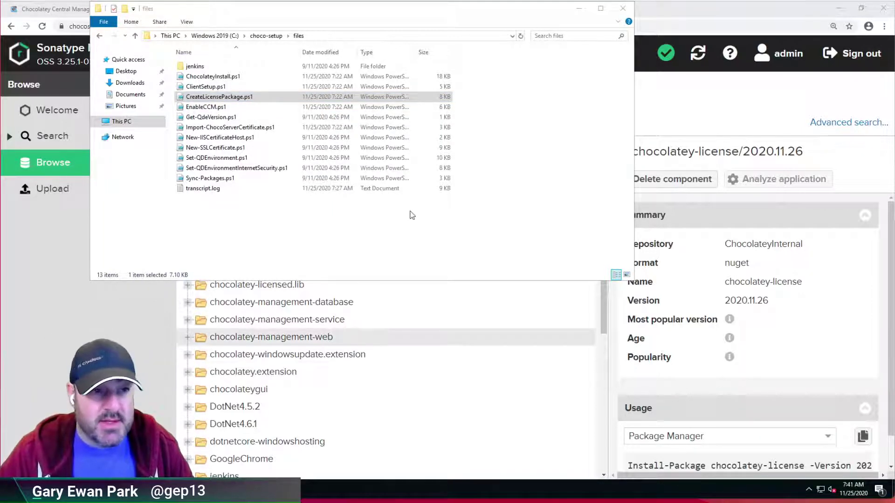
pyautogui.click(212, 211)
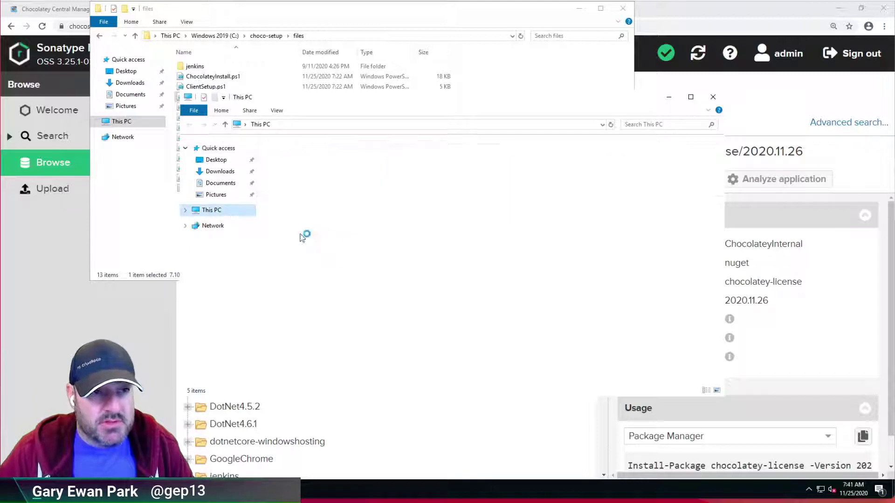
pyautogui.doubleClick(319, 256)
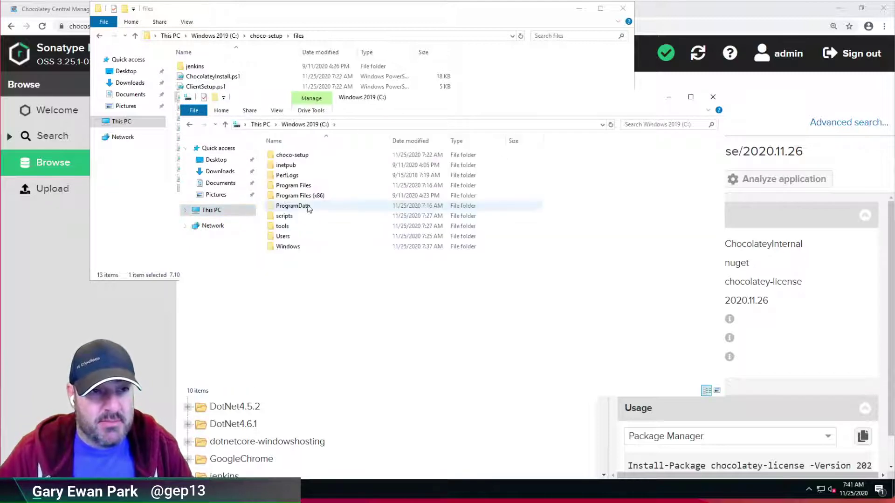
pyautogui.click(305, 208)
pyautogui.doubleClick(305, 207)
pyautogui.click(296, 157)
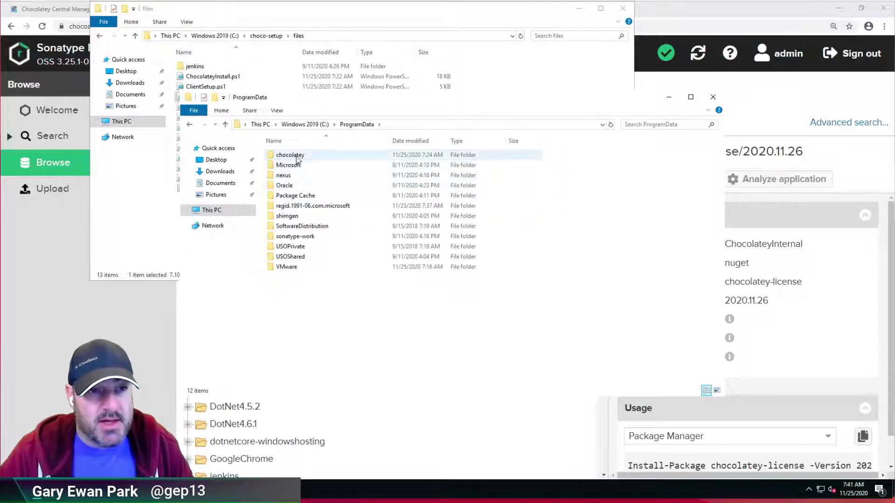
pyautogui.doubleClick(297, 159)
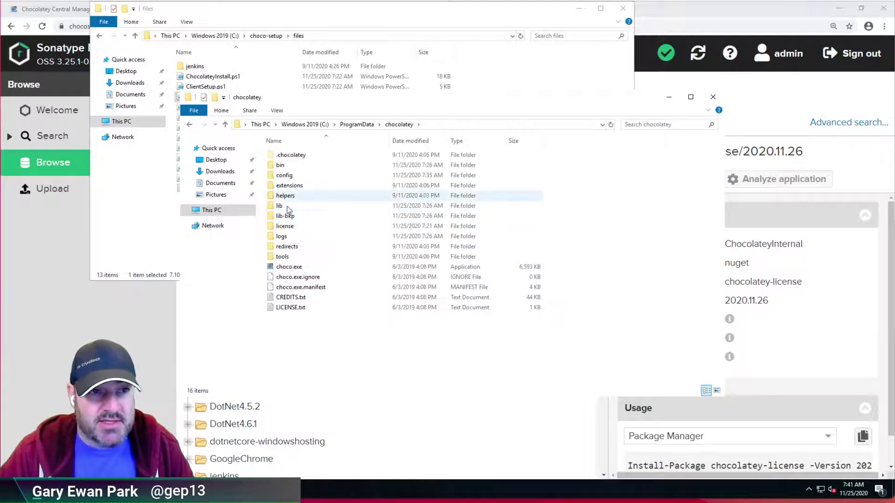
pyautogui.doubleClick(285, 227)
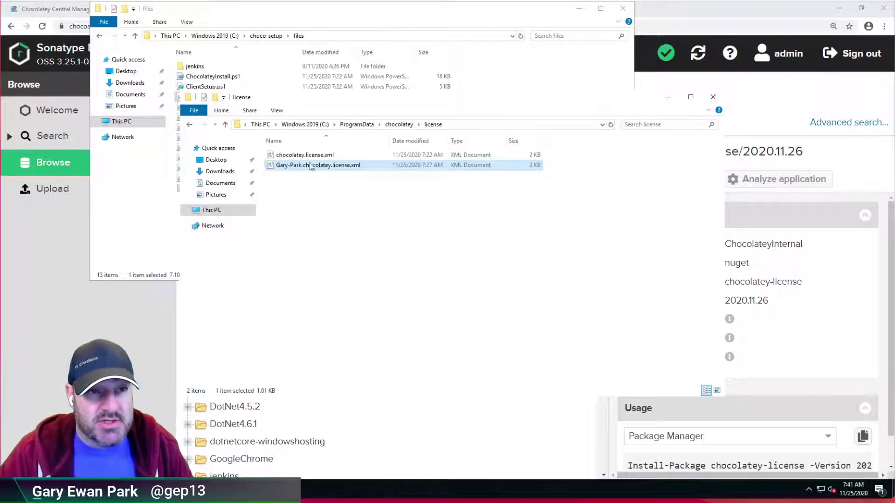
# - Delete the old chocolatey.license.xml file from the license folder
pyautogui.click(328, 157)
pyautogui.rightClick(327, 159)
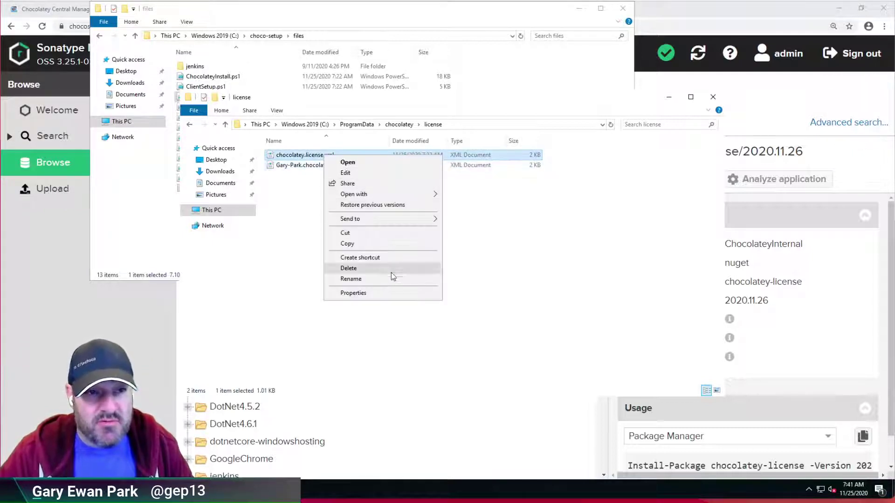
pyautogui.click(349, 269)
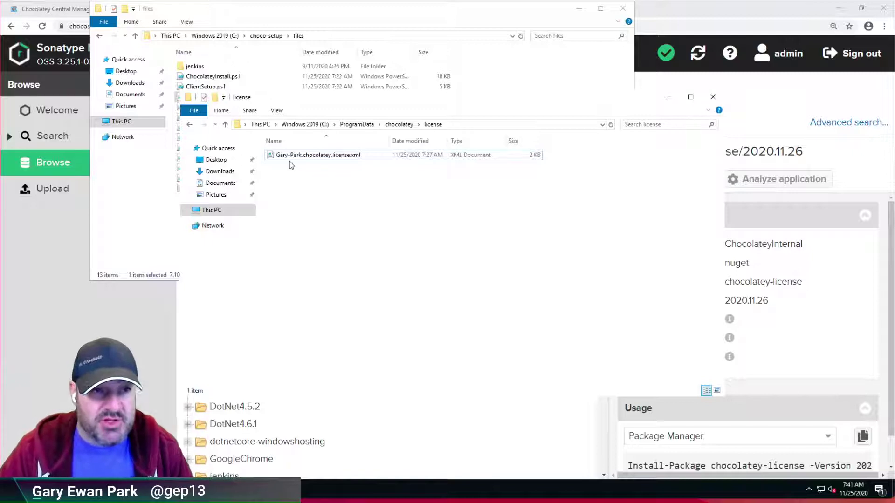
# - Remove the personal-name prefix from the remaining license file so it is named chocolatey.license.xml
pyautogui.click(301, 158)
pyautogui.click(304, 159)
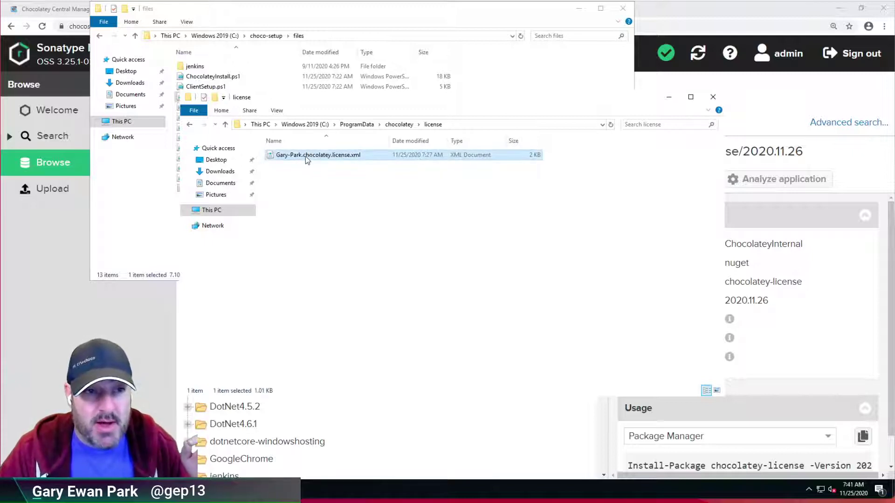
pyautogui.press('F2')
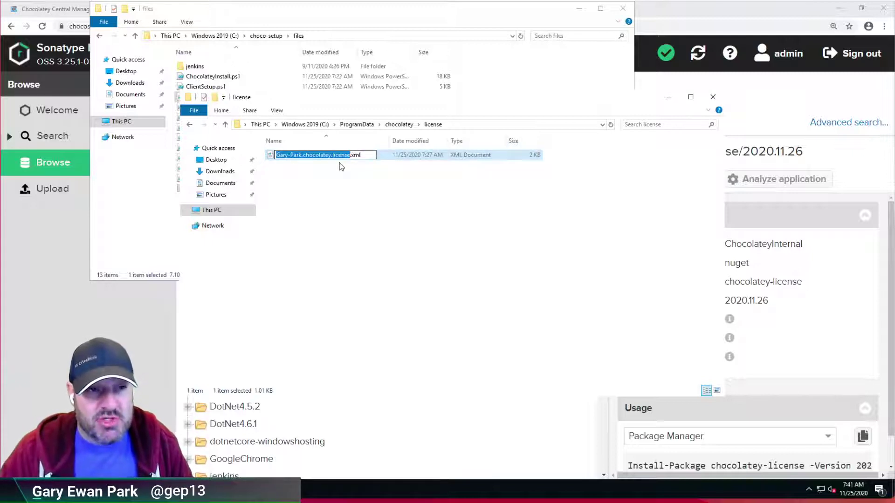
pyautogui.press('Home')
pyautogui.press('Delete')
pyautogui.press('Delete')
pyautogui.press('Delete')
pyautogui.press('Delete')
pyautogui.press('Delete')
pyautogui.press('Delete')
pyautogui.press('Delete')
pyautogui.press('Delete')
pyautogui.press('Delete')
pyautogui.press('Delete')
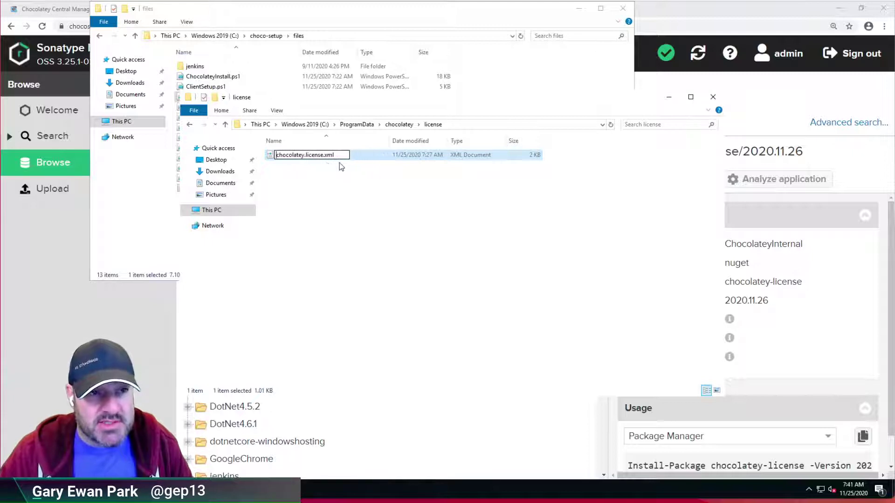
pyautogui.press('Return')
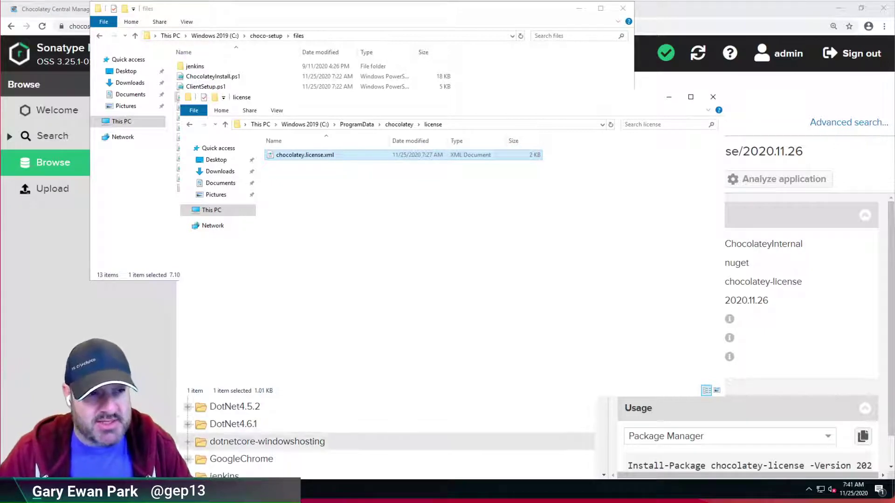
# - Switch to PowerShell and run choco again to check the replaced license
pyautogui.click(179, 492)
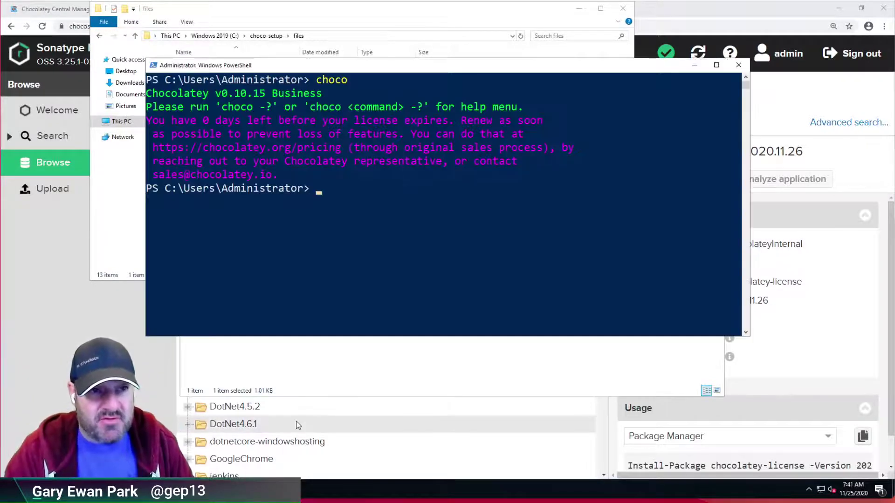
pyautogui.write('choco')
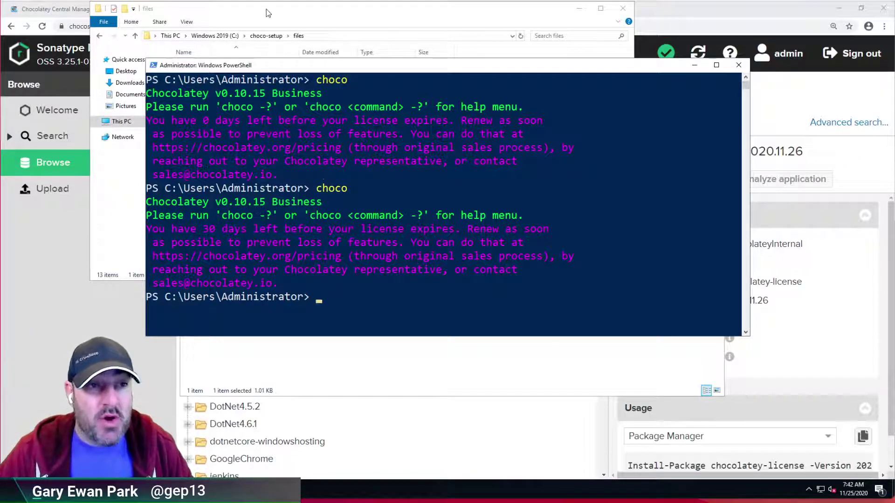
# - Change the PowerShell directory to C:\choco-setup\files, listing the contents of choco-setup and of files with ls
pyautogui.write('cd c:/g')
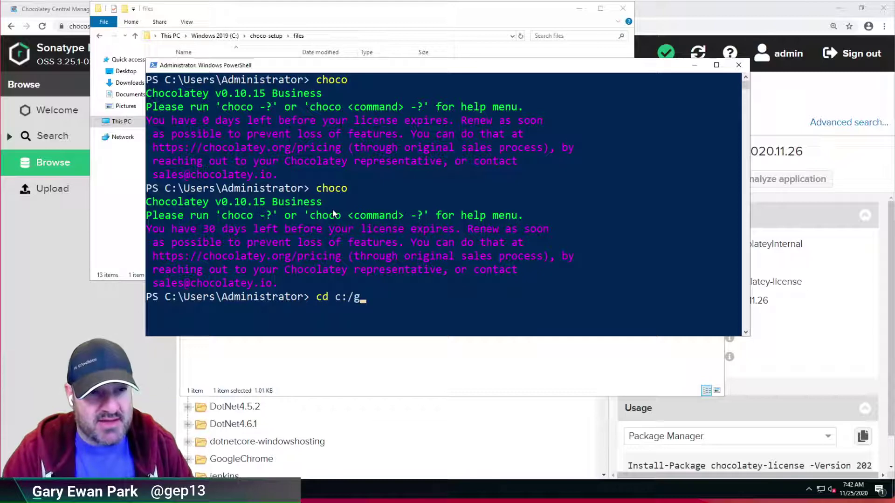
pyautogui.press('BackSpace')
pyautogui.write('cho')
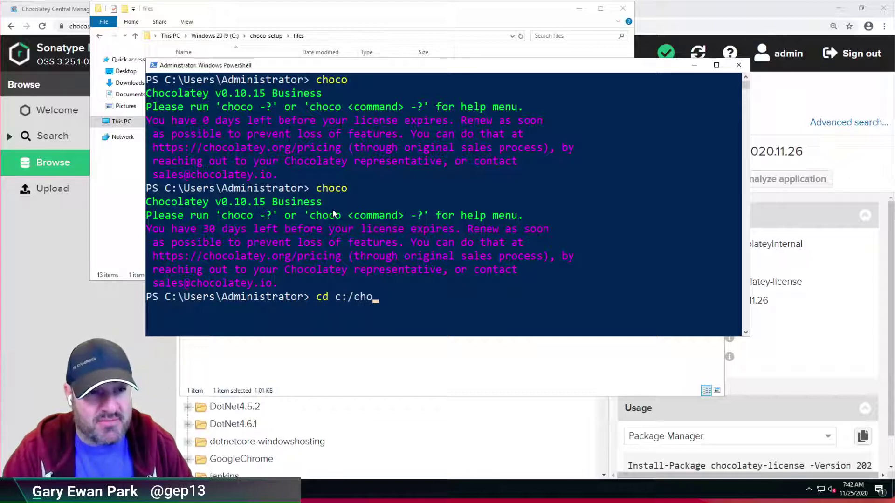
pyautogui.press('Tab')
pyautogui.press('Return')
pyautogui.write('ls')
pyautogui.press('Return')
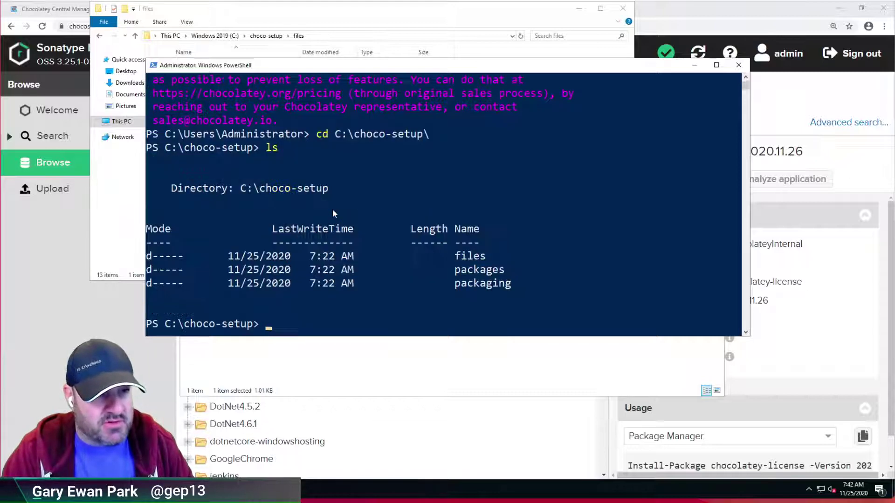
pyautogui.write('cd files')
pyautogui.press('Return')
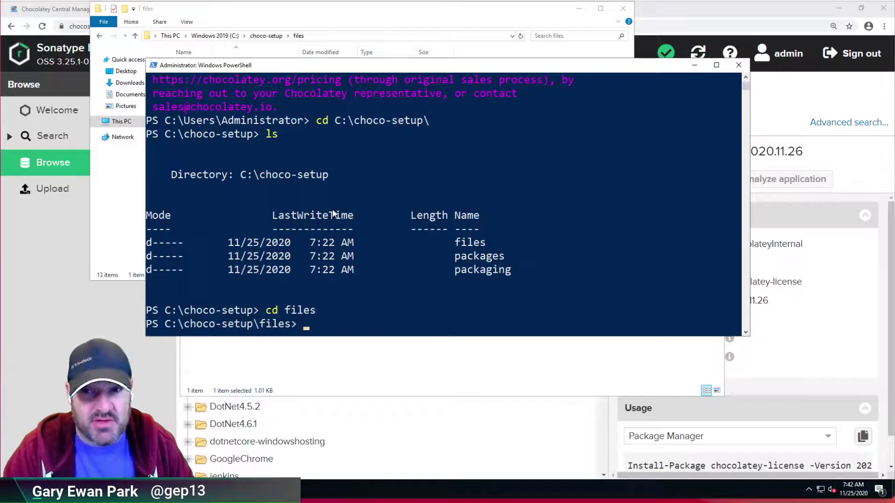
pyautogui.write('ls')
pyautogui.press('Return')
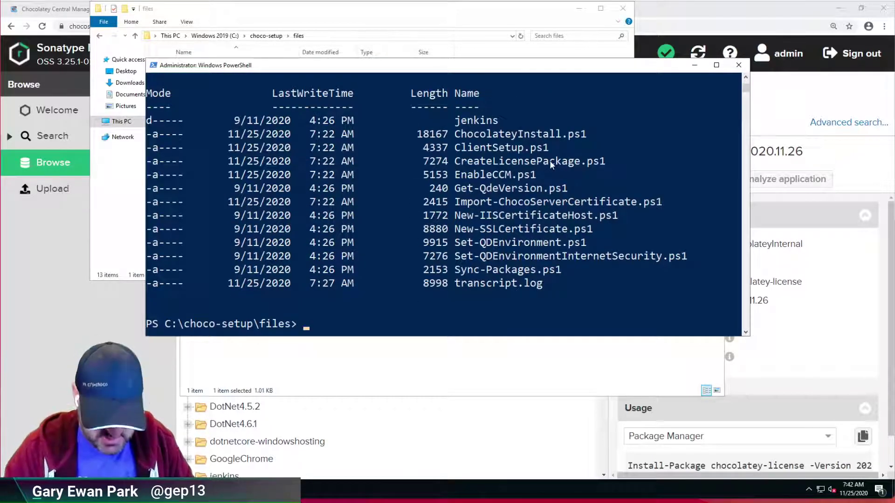
# - Run the .\CreateLicensePackage.ps1 script from the files directory
pyautogui.write('./cr')
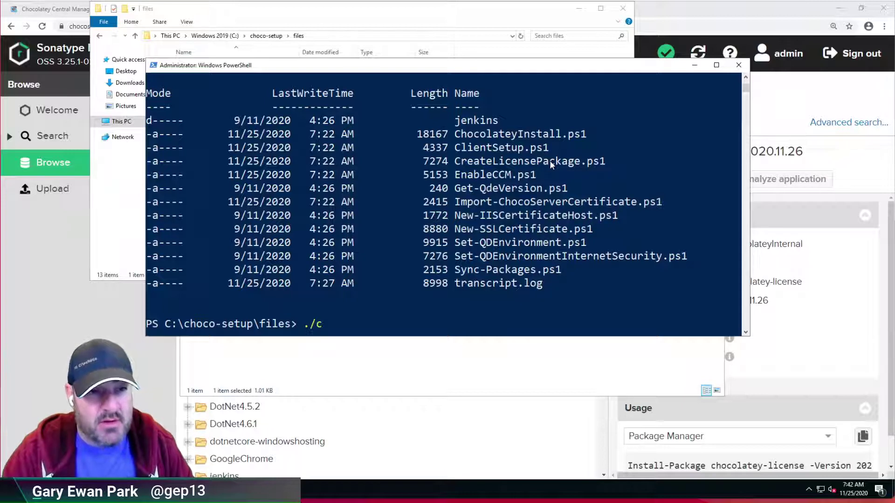
pyautogui.press('Tab')
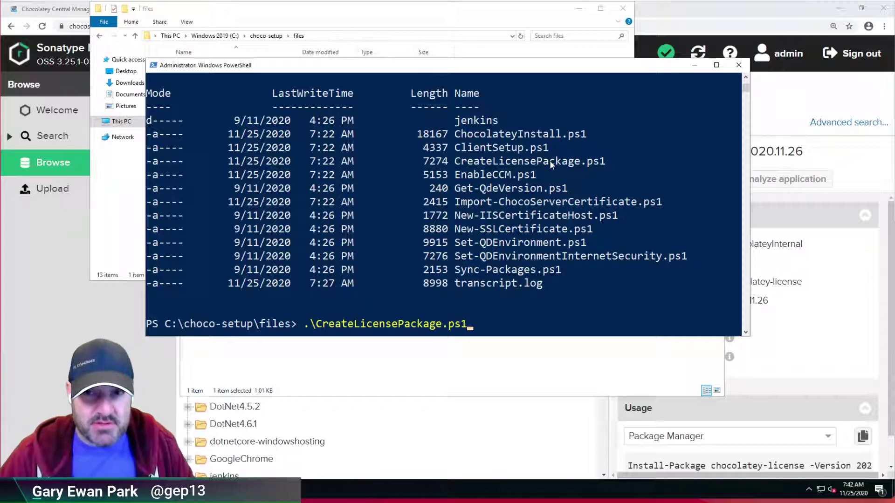
pyautogui.press('Return')
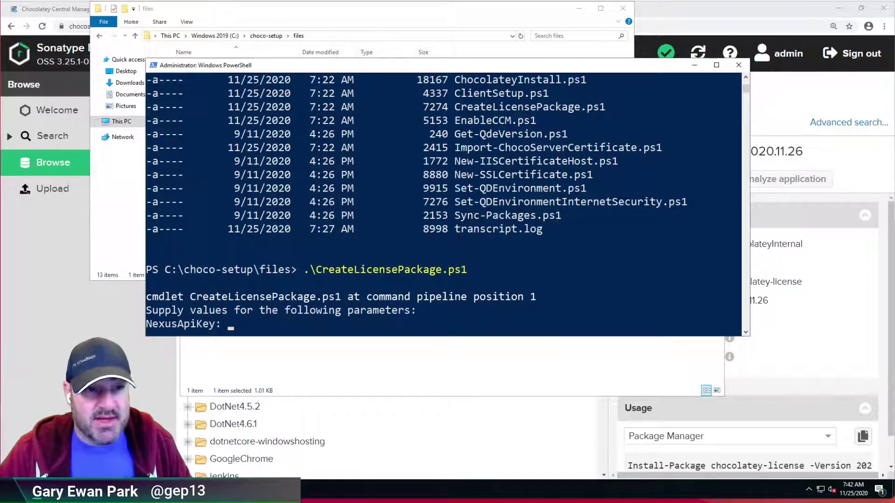
# - Switch to Nexus Repository Manager in the browser and open the admin user's NuGet API Key page
pyautogui.click(149, 367)
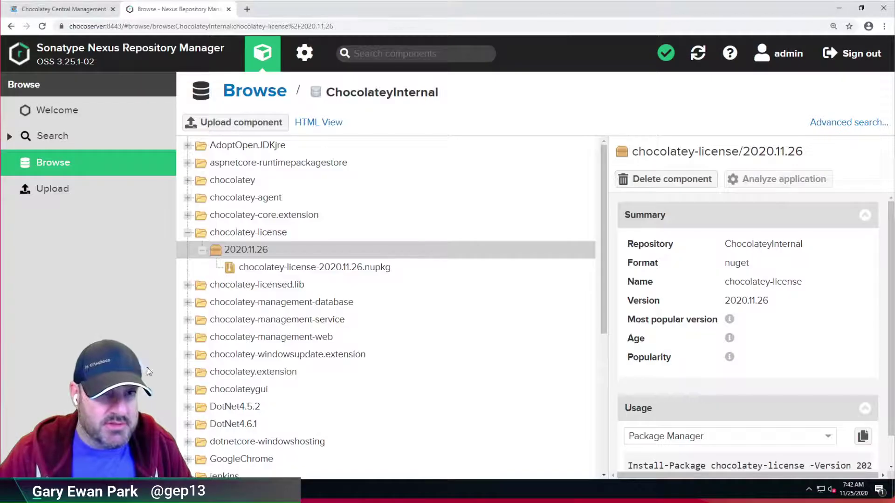
pyautogui.click(780, 53)
pyautogui.click(65, 138)
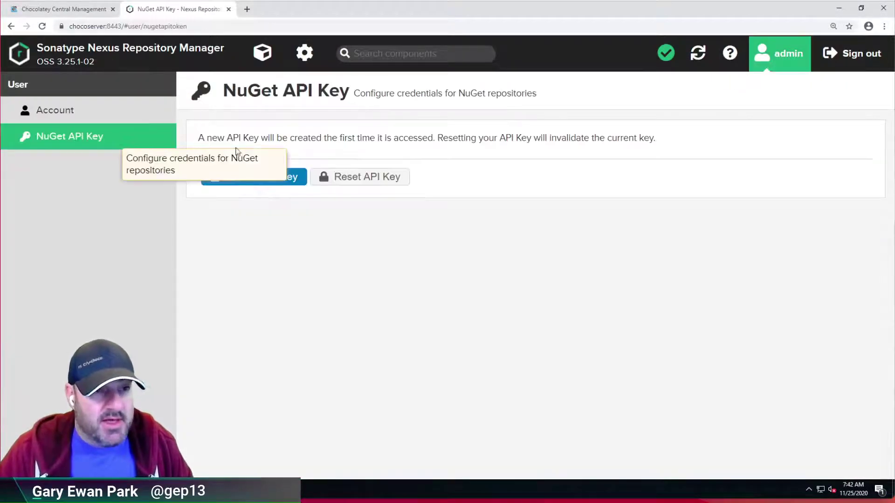
# - Access the NuGet API key by authenticating with the admin account password, copy the key, and close its window
pyautogui.click(261, 177)
pyautogui.write('********')
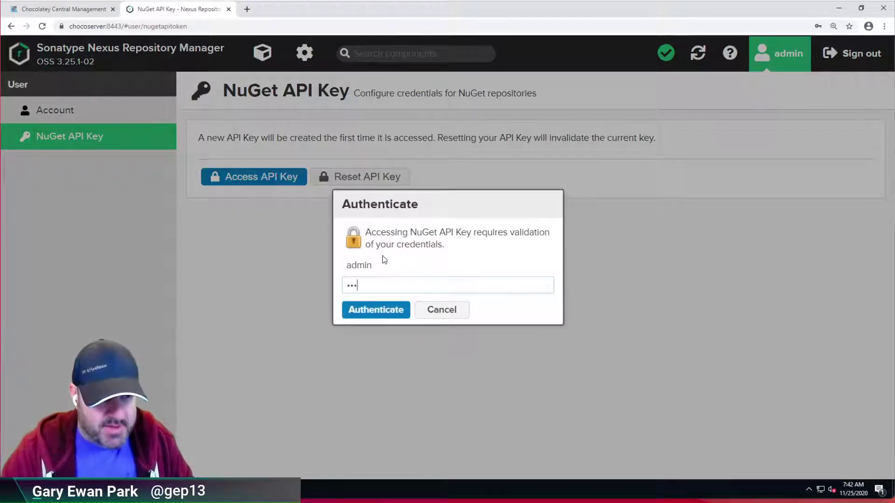
pyautogui.press('Return')
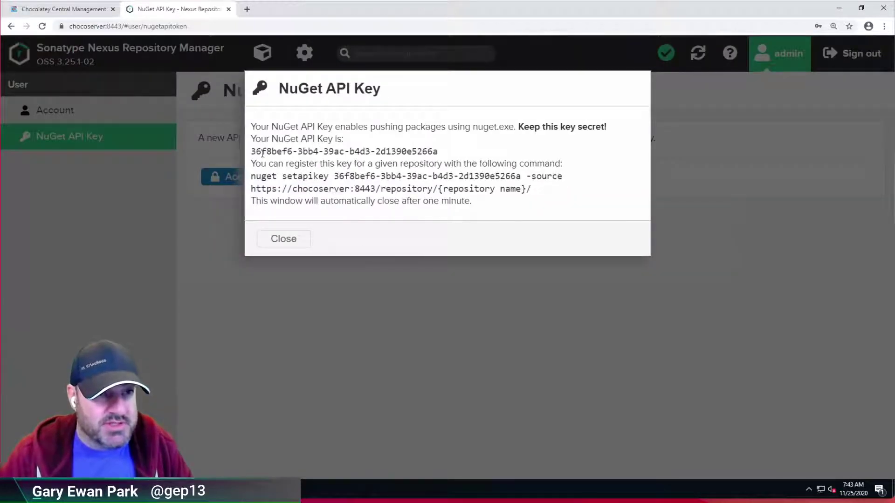
pyautogui.moveTo(251, 151); pyautogui.dragTo(462, 155)
pyautogui.rightClick(401, 152)
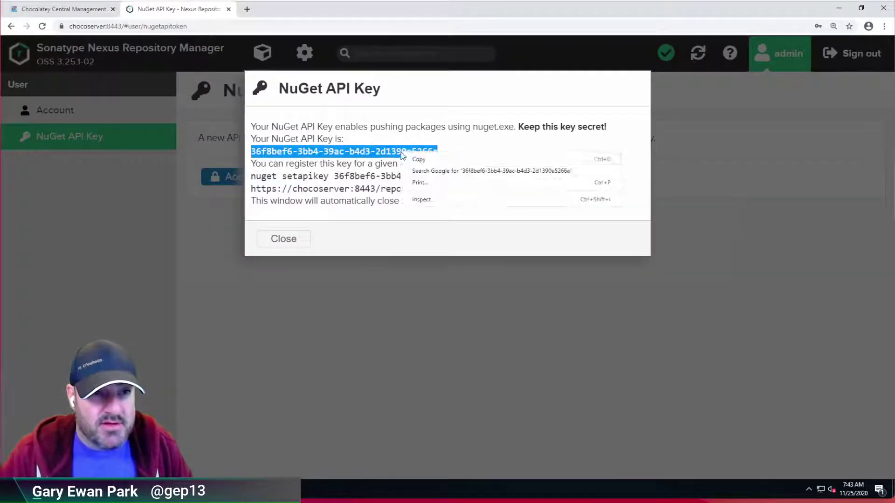
pyautogui.click(418, 161)
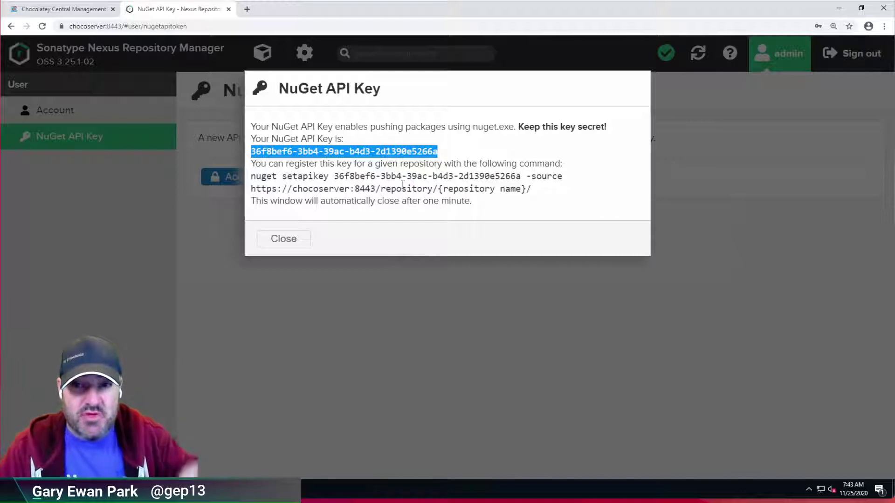
pyautogui.click(279, 238)
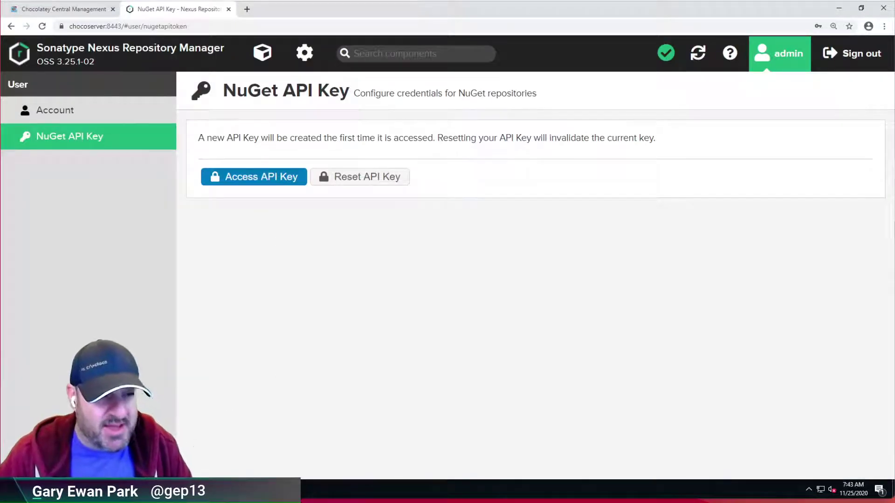
# - Switch to PowerShell and supply the copied NuGet API key as the NexusApiKey parameter of the license package script
pyautogui.hotkey('alt', 'Tab')
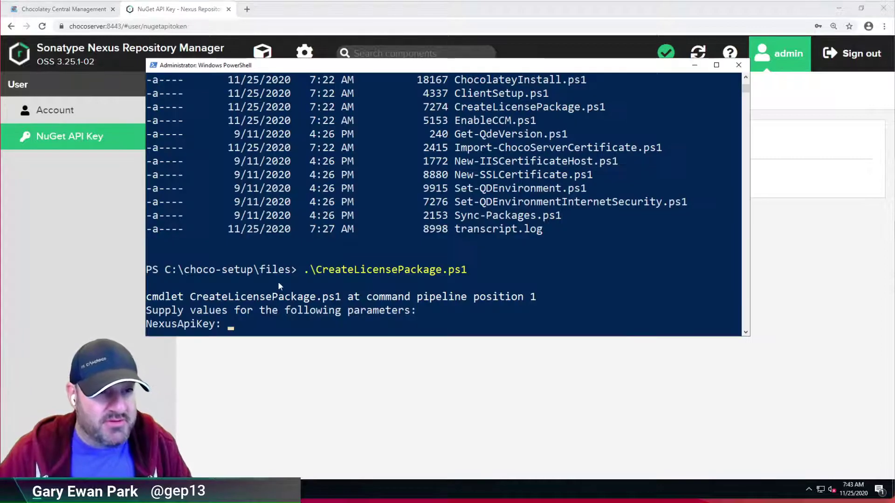
pyautogui.hotkey('ctrl', 'v')
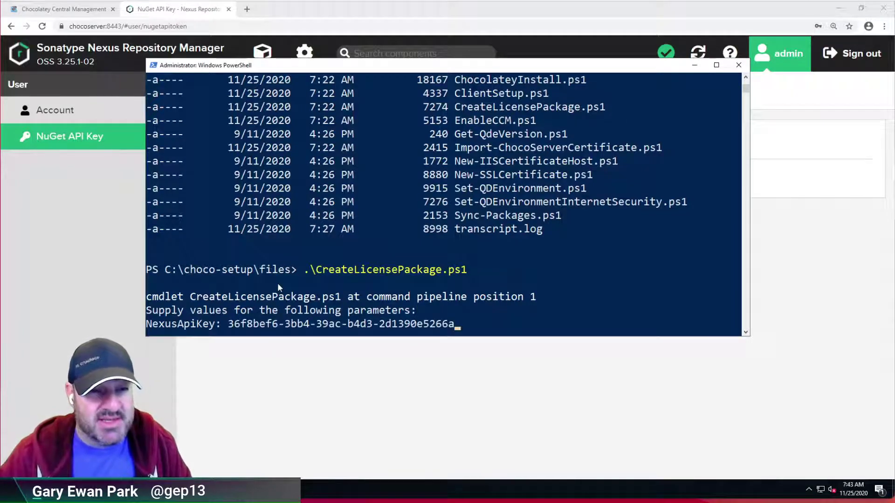
pyautogui.press('Return')
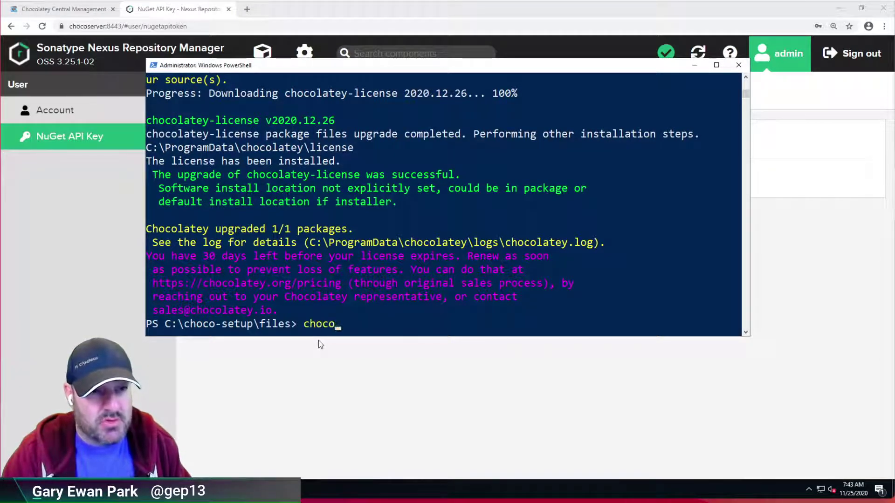
# - Run choco list -lo and check the installed version of the chocolatey-license package
pyautogui.write('list -lo')
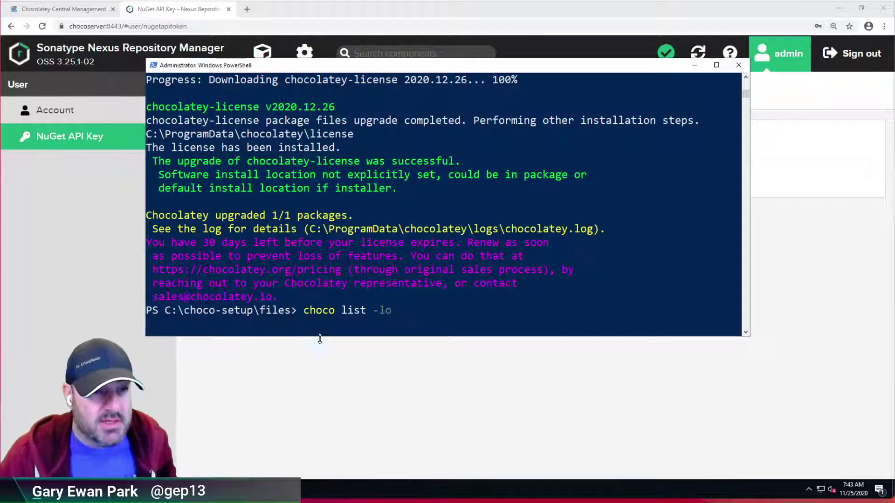
pyautogui.press('Return')
pyautogui.scroll(1, 221, 206)
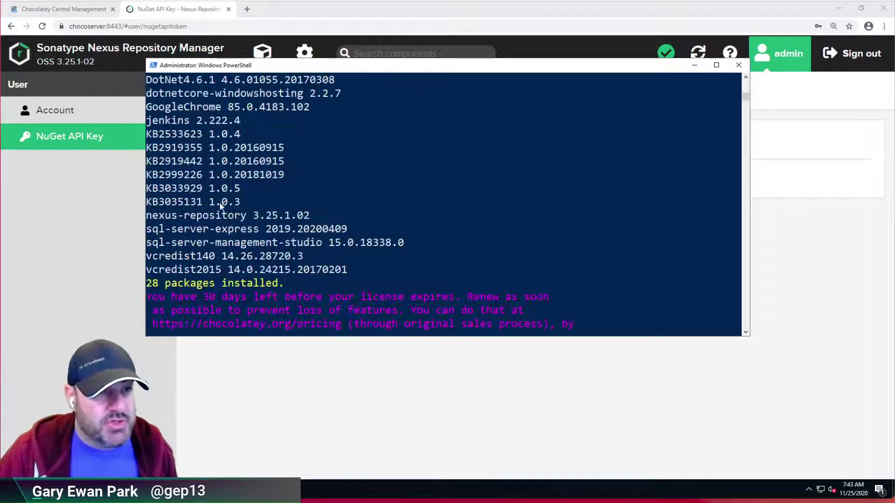
pyautogui.scroll(4, 221, 207)
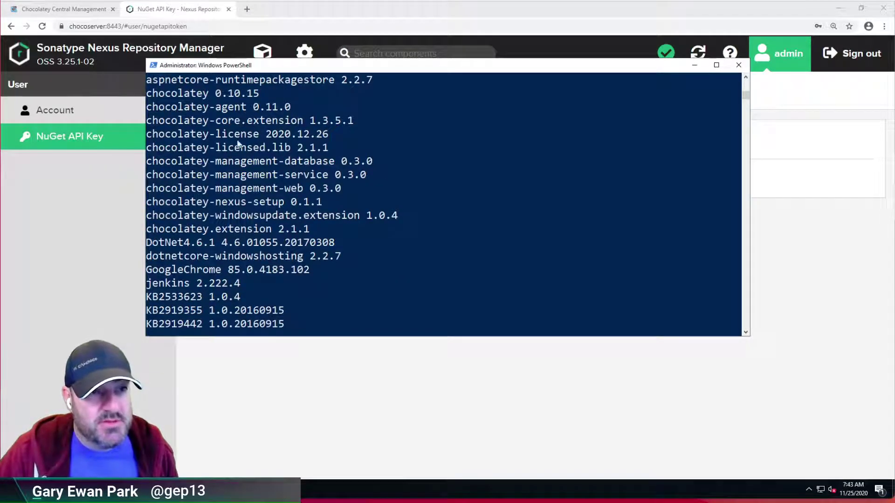
pyautogui.moveTo(327, 135); pyautogui.dragTo(264, 138)
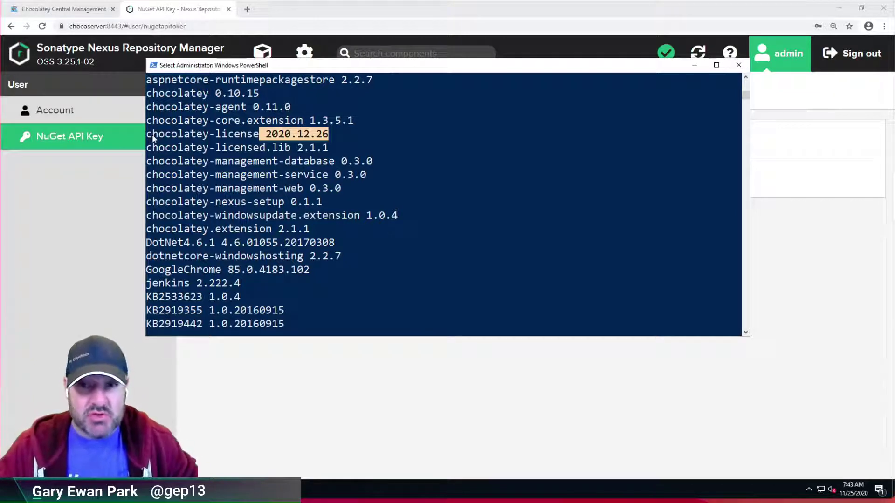
# - Switch to Nexus in the browser and browse the ChocolateyInternal repository to examine the chocolatey-license package versions
pyautogui.click(145, 203)
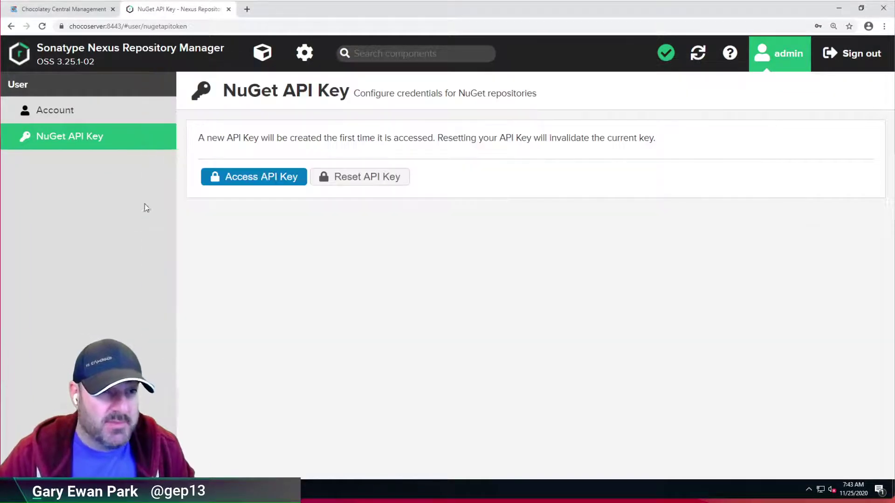
pyautogui.click(264, 53)
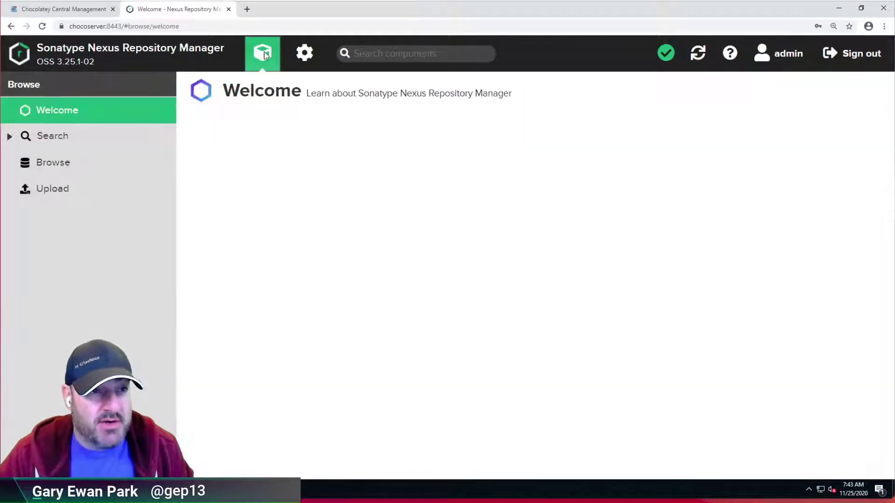
pyautogui.click(46, 168)
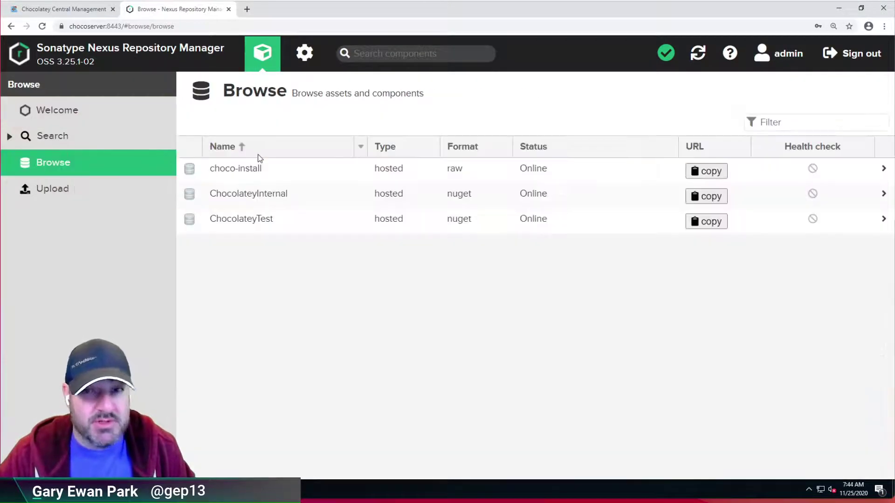
pyautogui.click(244, 194)
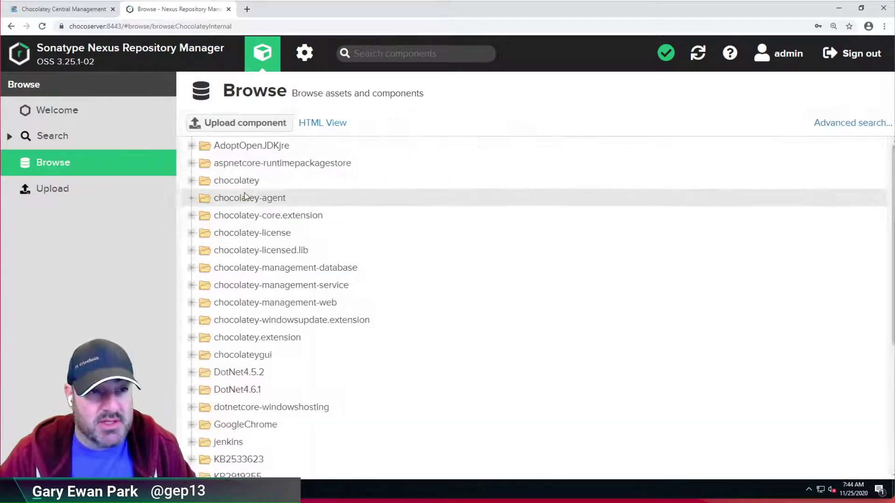
pyautogui.click(190, 235)
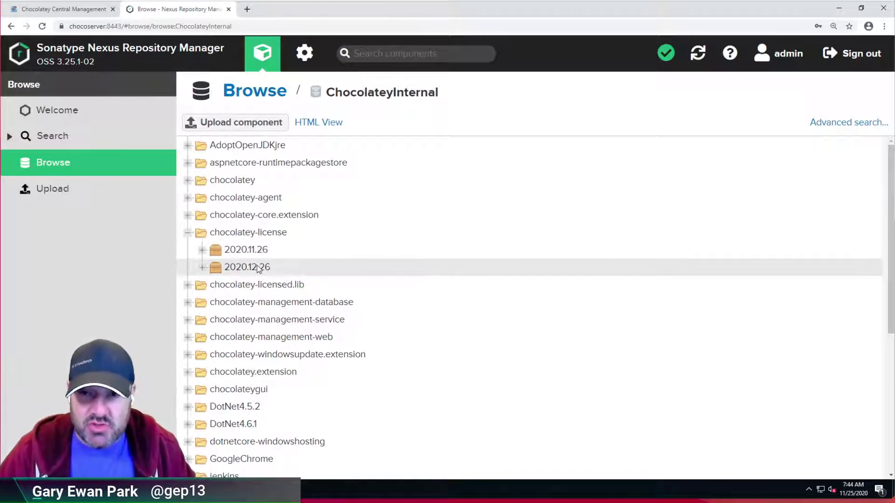
# - Switch to Chocolatey Central Management and start a new group with "All Computers" as both name and description
pyautogui.click(66, 13)
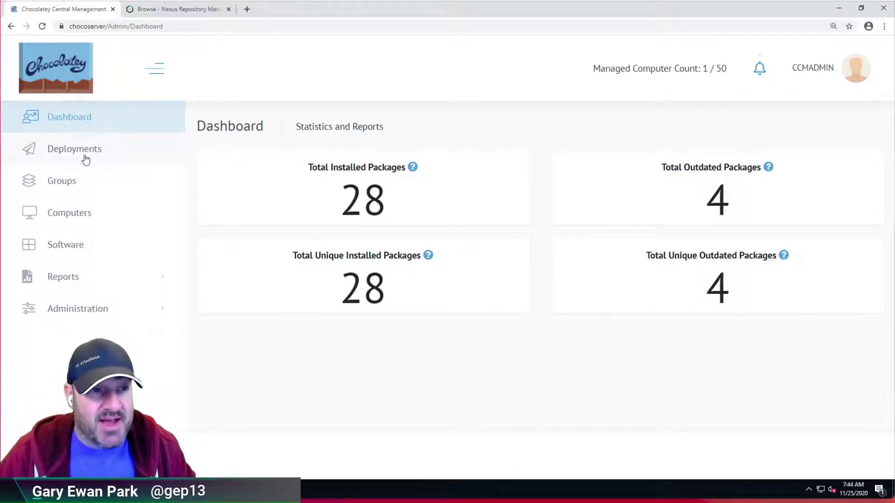
pyautogui.click(70, 186)
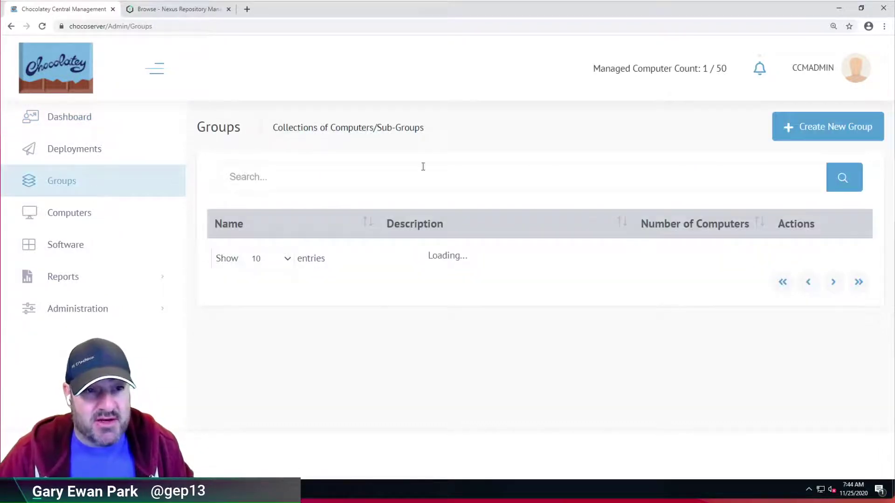
pyautogui.click(798, 135)
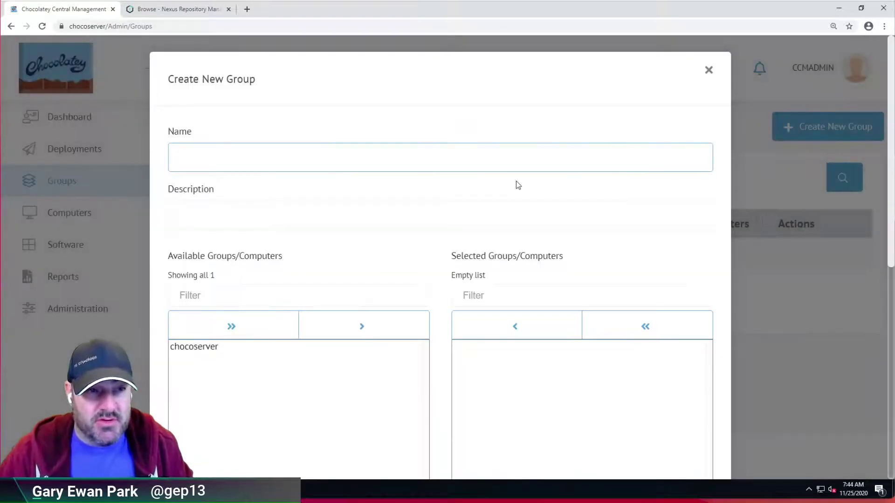
pyautogui.write('All Computers')
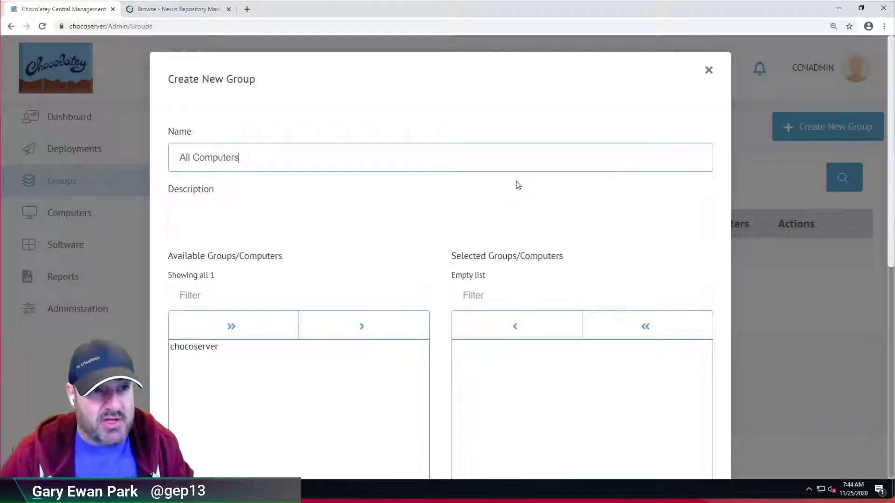
pyautogui.click(372, 217)
pyautogui.write('All Computers')
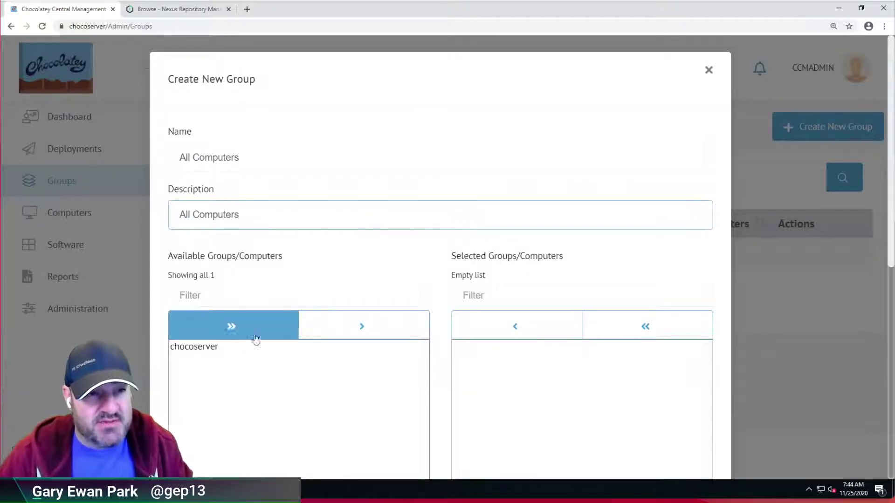
# - Add all available computers, including chocoserver, to the All Computers group and save it
pyautogui.click(231, 336)
pyautogui.scroll(-5, 463, 342)
pyautogui.scroll(-3, 463, 342)
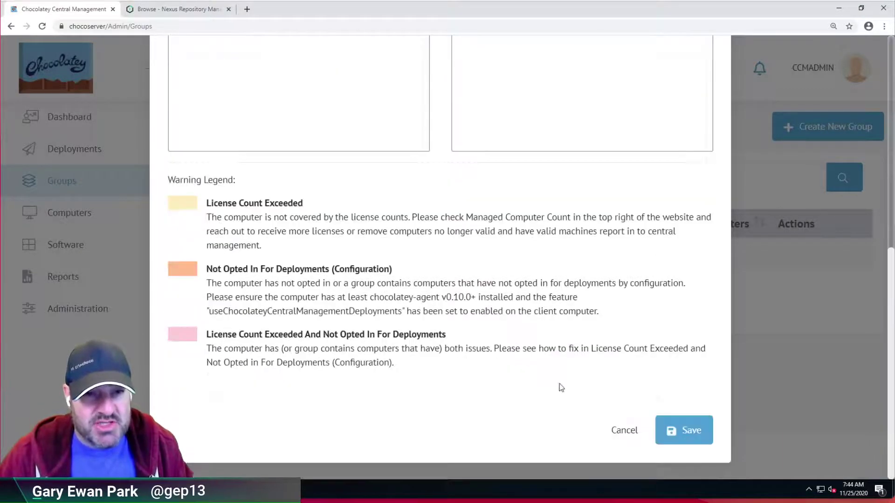
pyautogui.click(699, 438)
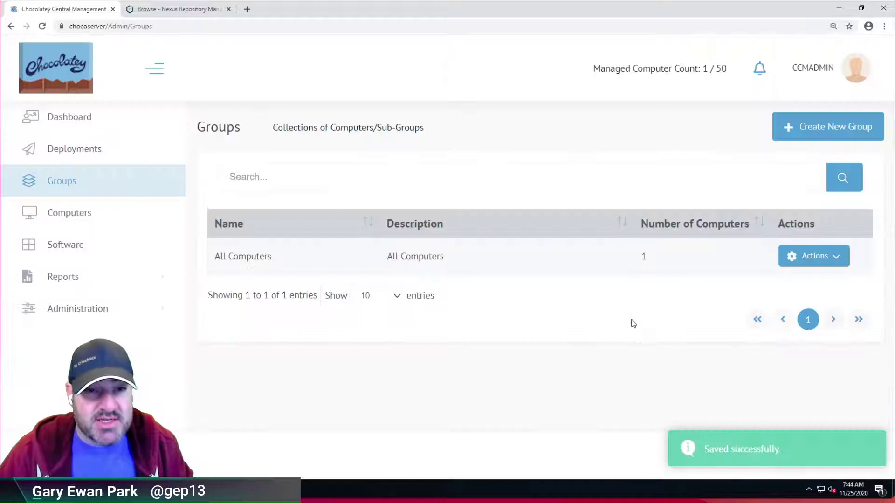
# - Create a new deployment and start adding a deployment step to it
pyautogui.click(68, 152)
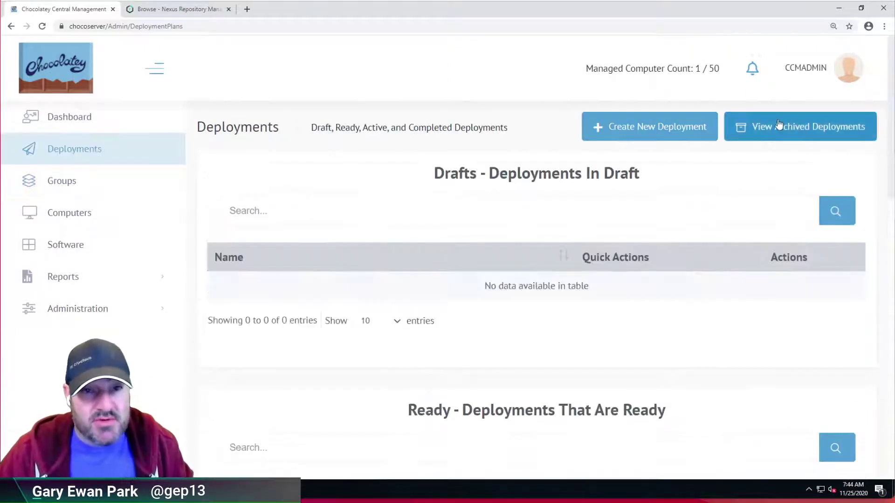
pyautogui.click(682, 127)
pyautogui.click(248, 296)
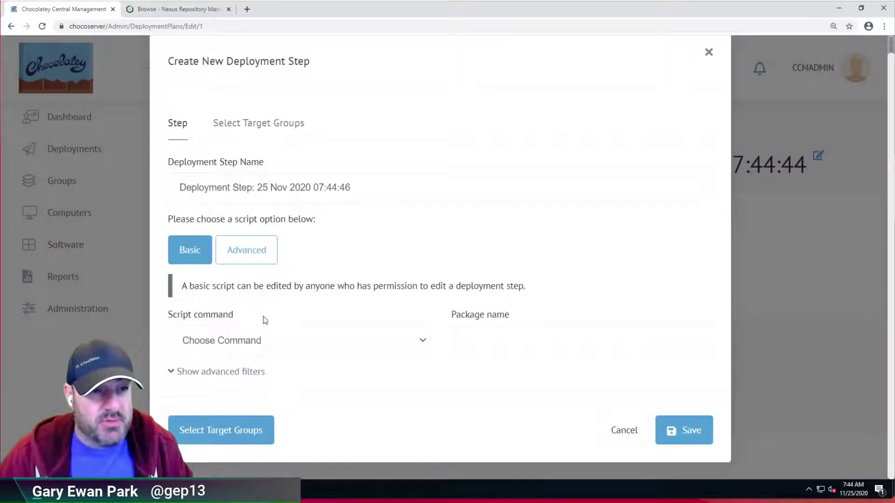
# - Set the basic script command of the deployment step to choco upgrade with the package name chocolatey-license
pyautogui.click(262, 343)
pyautogui.click(328, 386)
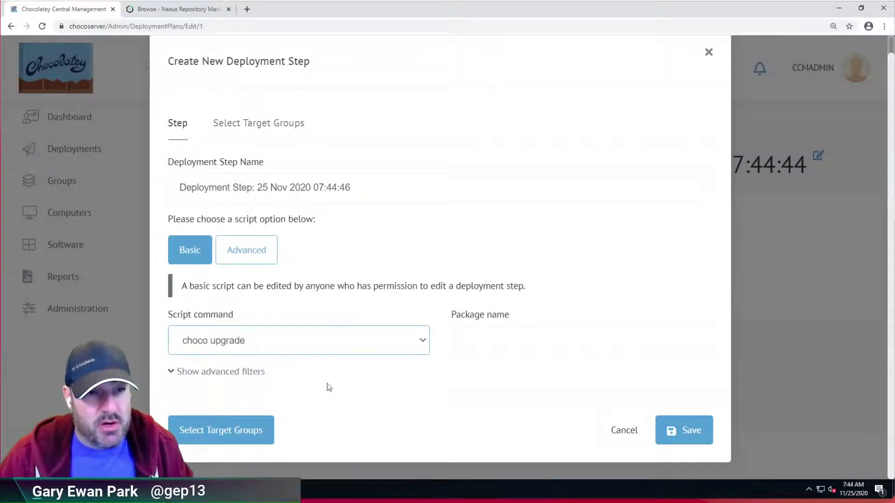
pyautogui.click(515, 340)
pyautogui.write('chocolatye-')
pyautogui.press('BackSpace')
pyautogui.press('BackSpace')
pyautogui.press('BackSpace')
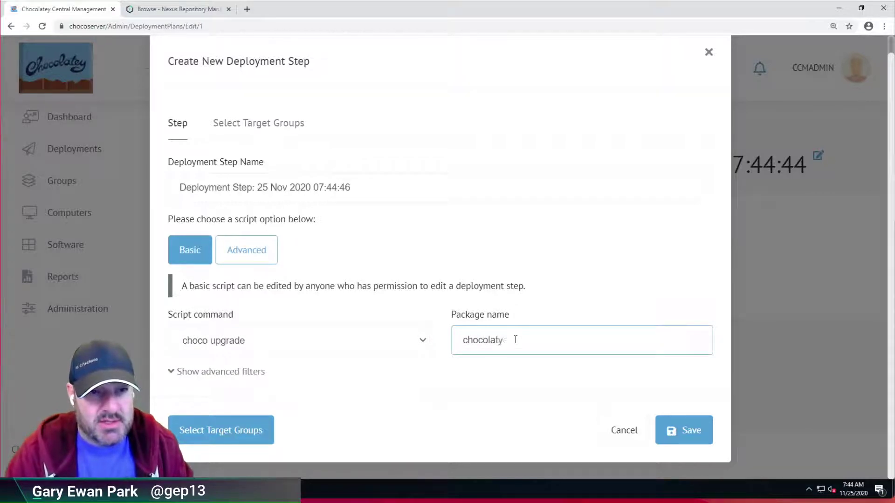
pyautogui.write('ey-license')
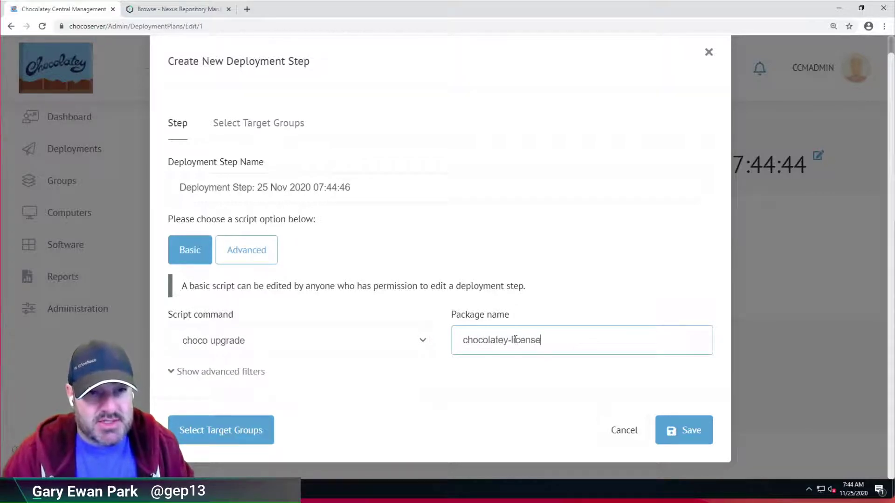
# - Target the deployment step at the All Computers group and save the step and deployment, returning to the deployments list
pyautogui.click(260, 123)
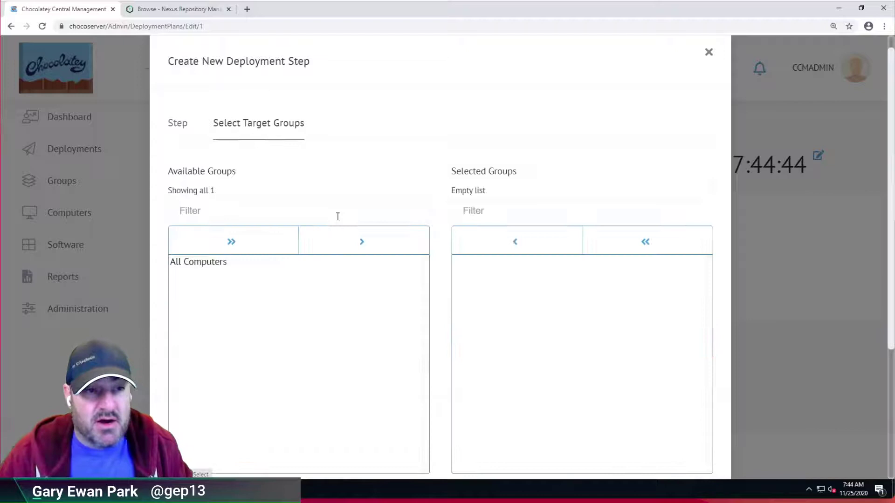
pyautogui.click(231, 248)
pyautogui.scroll(-4, 731, 371)
pyautogui.click(699, 437)
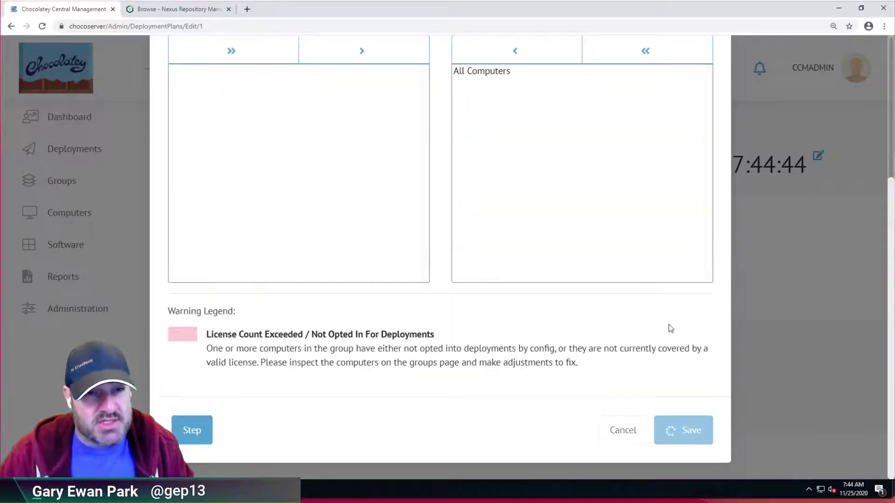
pyautogui.click(409, 361)
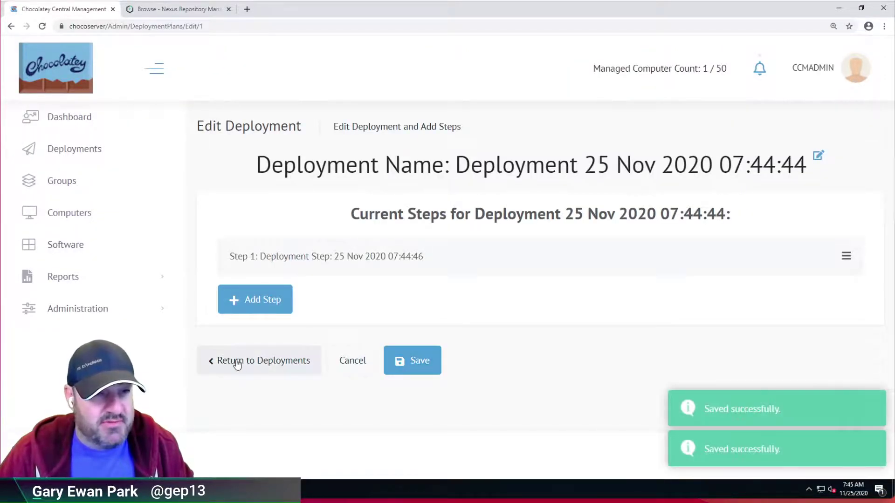
pyautogui.click(238, 362)
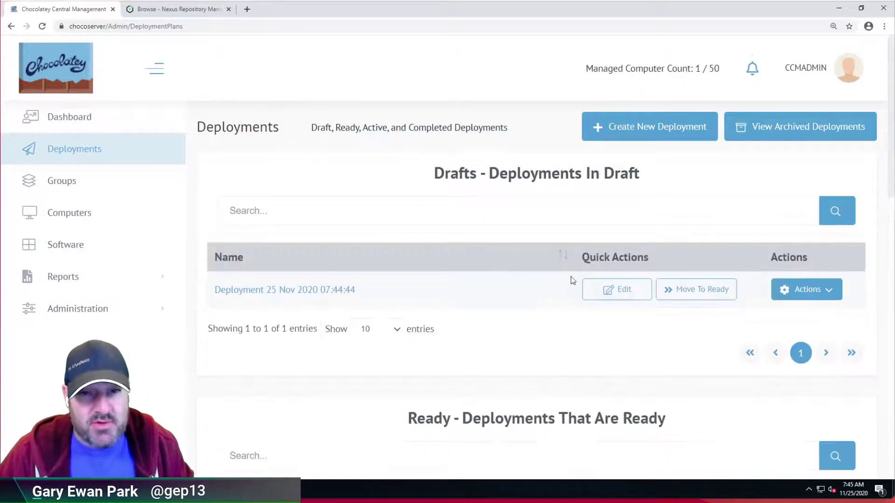